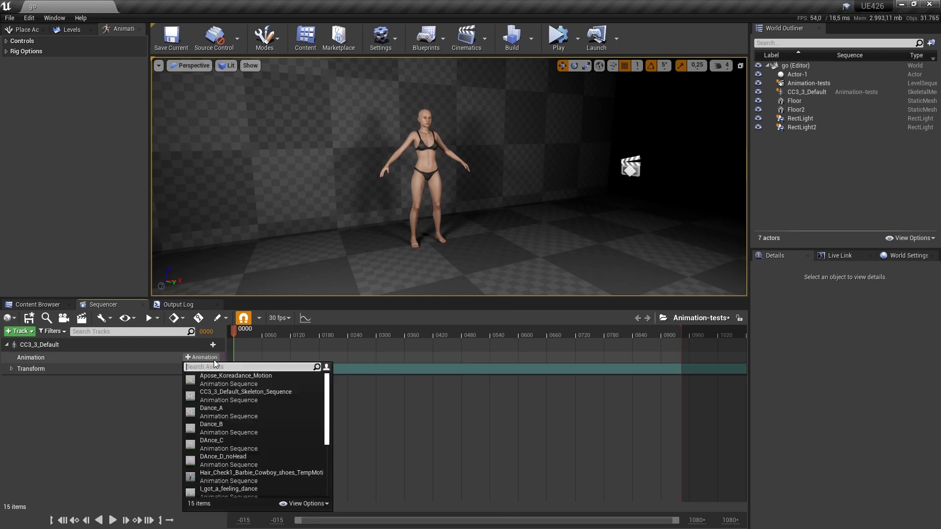
- Add Dance_B to the character's Animation track and scrub to preview the dance pose
click(208, 427)
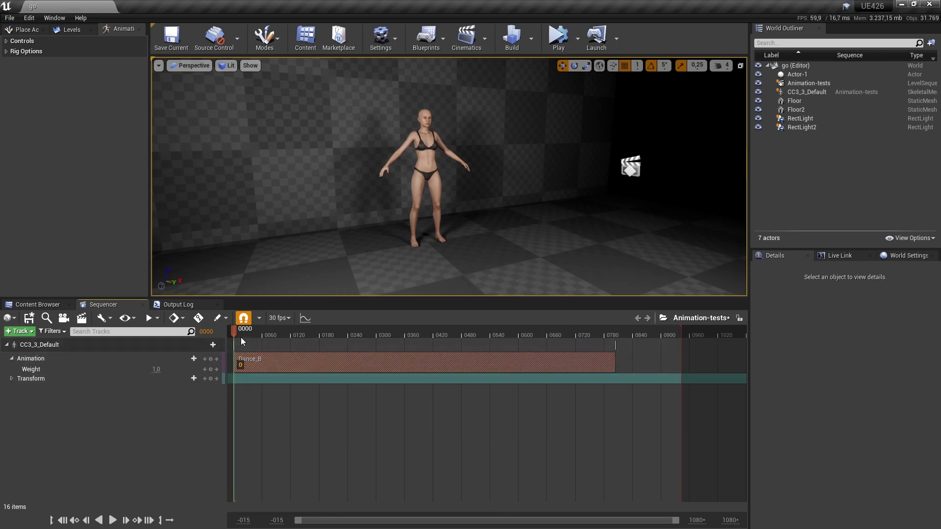
mouse_move(233, 330)
mouse_down()
mouse_move(607, 358)
mouse_move(457, 351)
mouse_up()
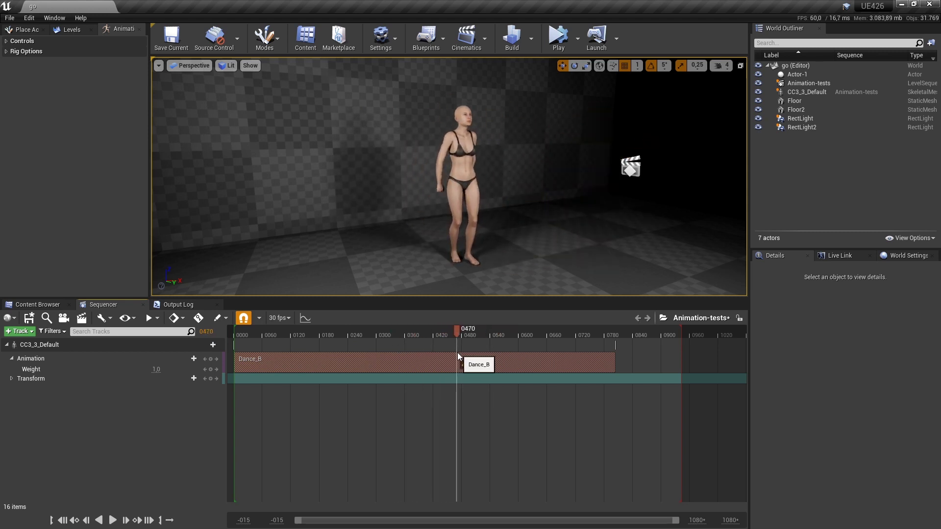
- Split the Dance_B section at frame 0470 and delete the part after the cut
click(457, 351)
right_click(457, 353)
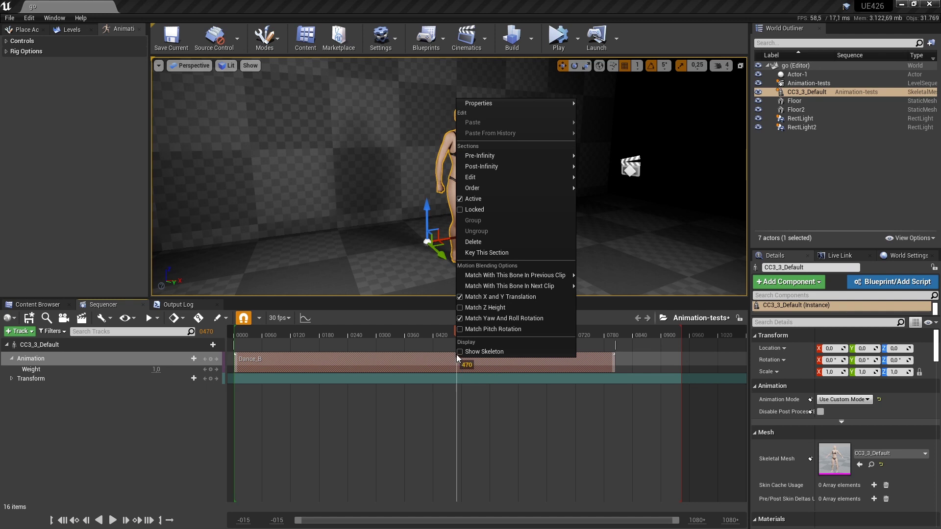
mouse_move(484, 179)
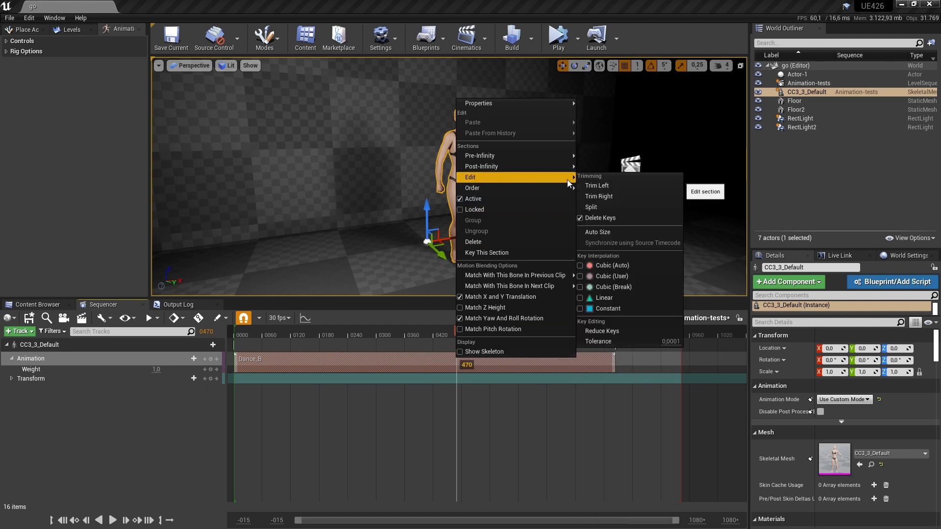
click(633, 207)
click(529, 356)
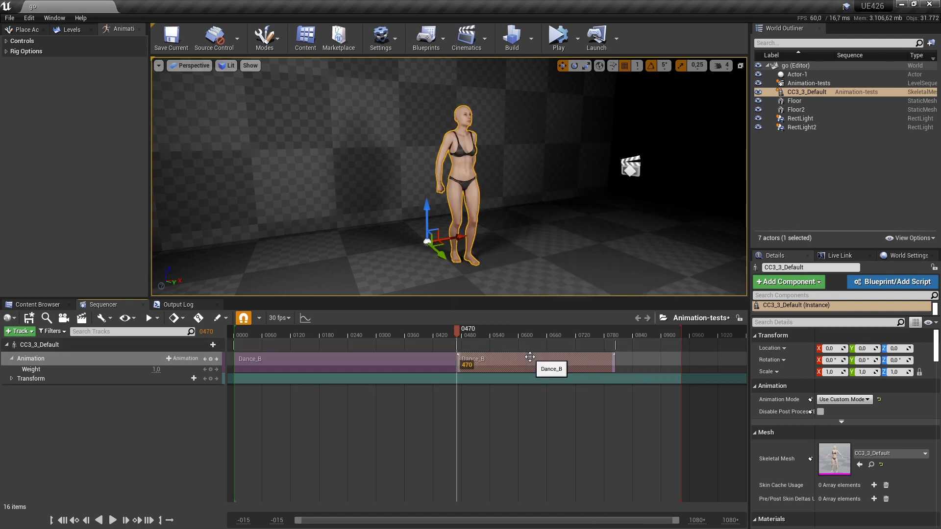
key(Delete)
- Check the trimmed Dance_B section's properties at frame 0343 and scrub to review the pose
drag(445, 328, 396, 329)
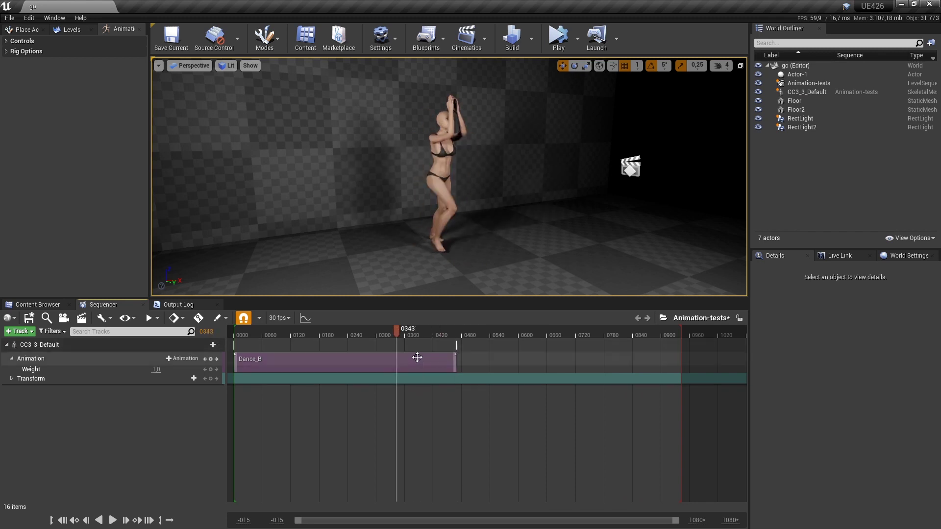
click(421, 362)
right_click(424, 362)
mouse_move(457, 109)
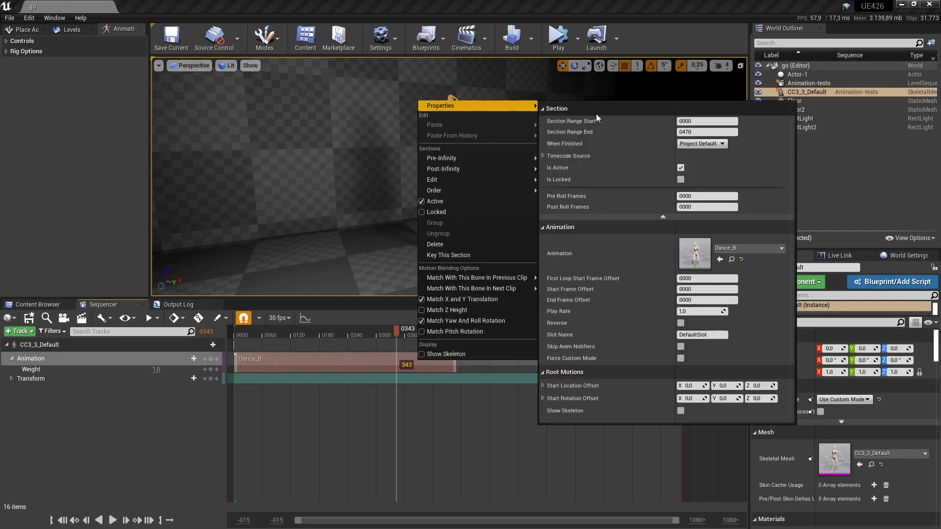
click(533, 476)
drag(396, 328, 470, 331)
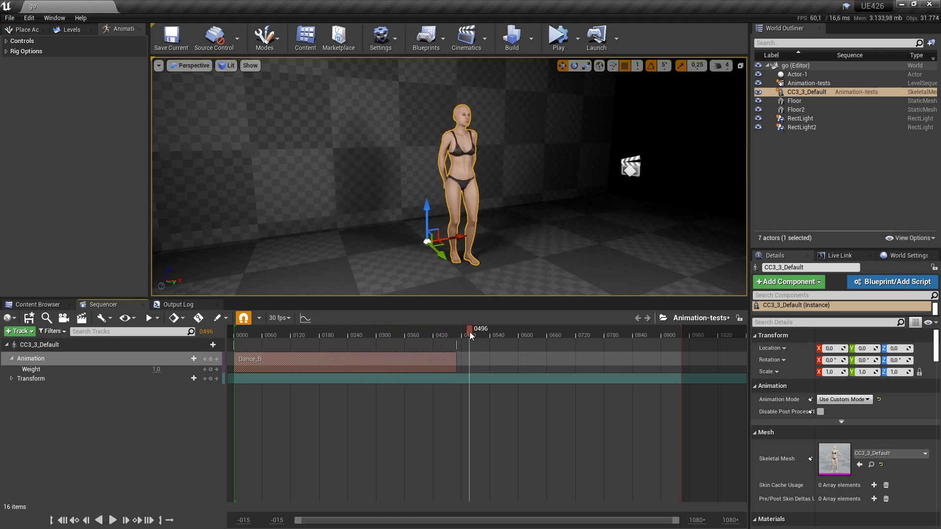
click(182, 359)
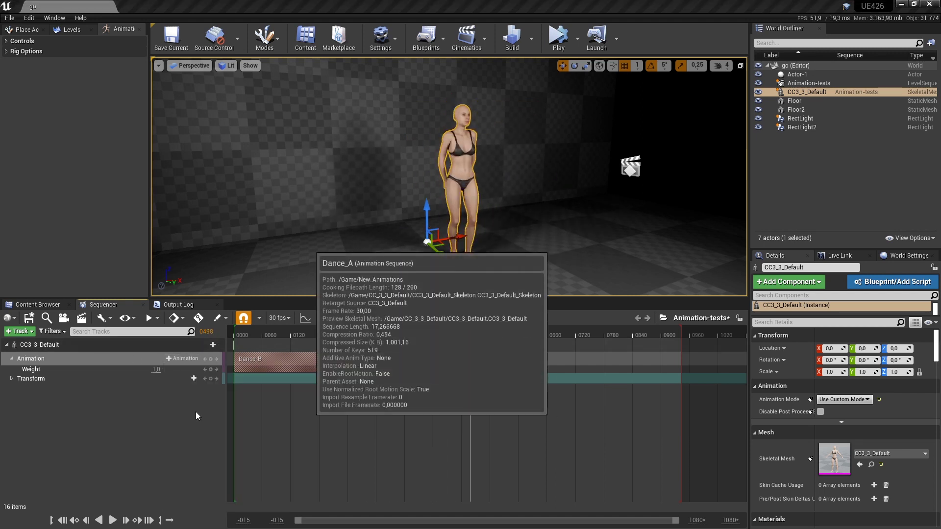
- Add Dance_A right after Dance_B's end and trim its start slightly
click(195, 412)
mouse_move(470, 331)
mouse_down()
mouse_move(482, 332)
mouse_move(475, 339)
mouse_up()
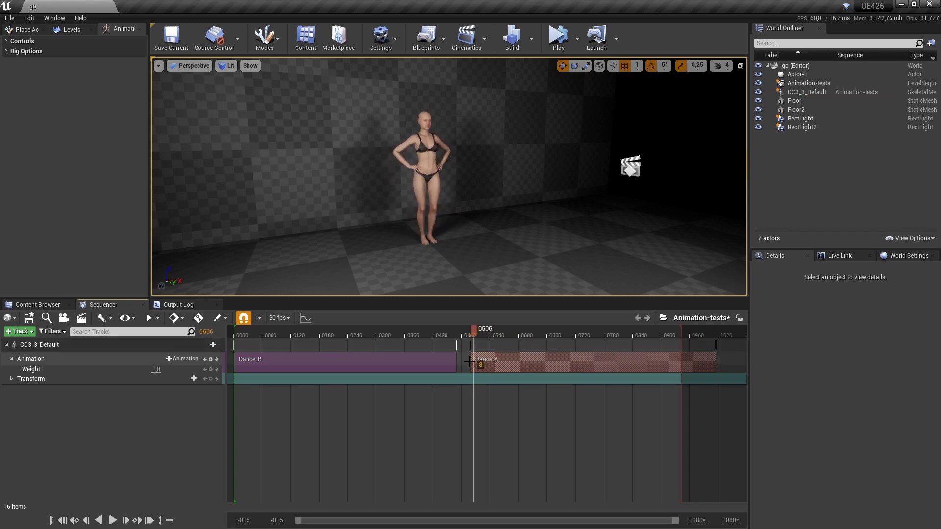
mouse_move(471, 361)
mouse_down()
mouse_move(484, 332)
mouse_move(414, 331)
mouse_up()
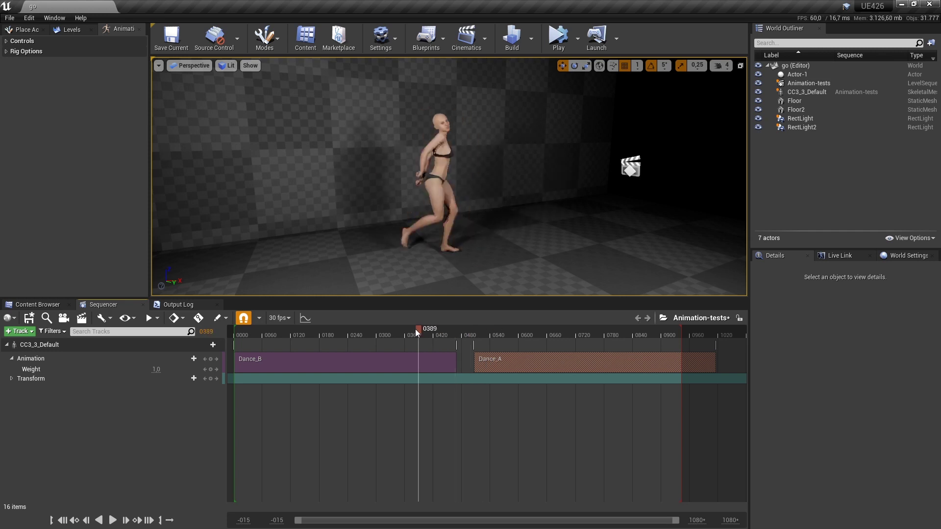
- Turn on Show Skeleton for both the Dance_B and Dance_A sections
right_click(423, 360)
click(446, 354)
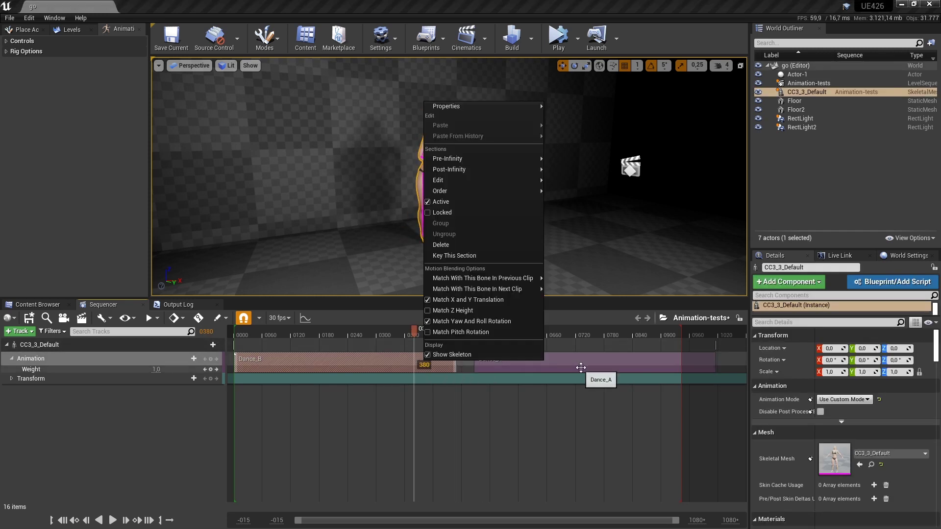
click(574, 359)
right_click(574, 360)
click(607, 354)
click(442, 329)
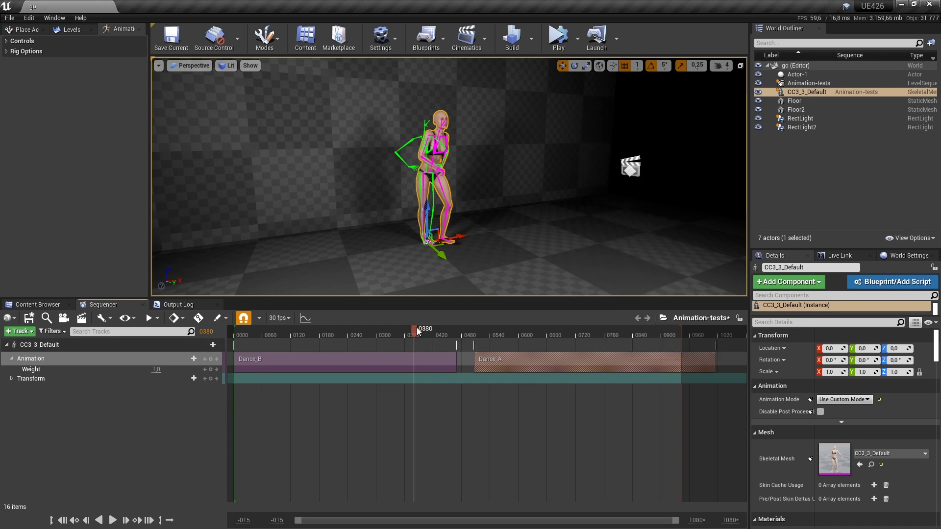
- Match Dance_A to Dance_B's root bone and slide it left to overlap Dance_B
click(443, 328)
drag(443, 328, 482, 330)
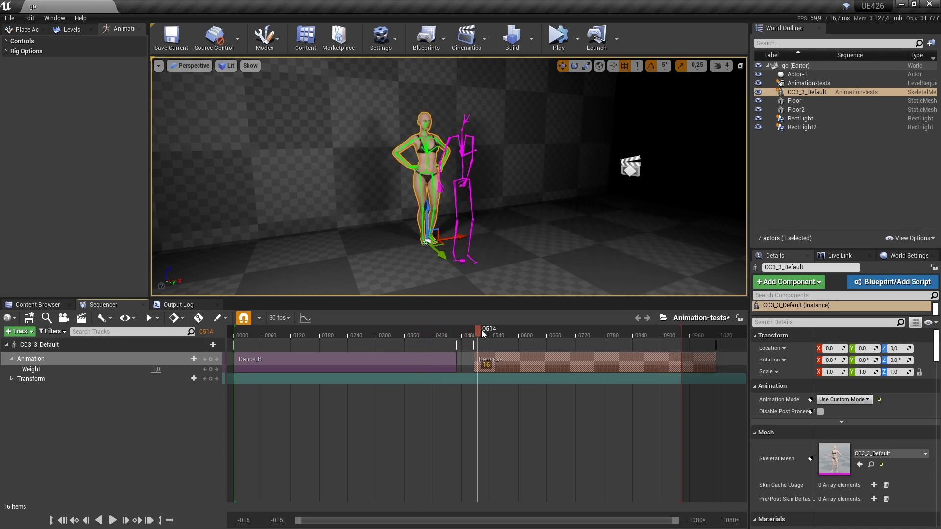
right_click(520, 361)
mouse_move(548, 278)
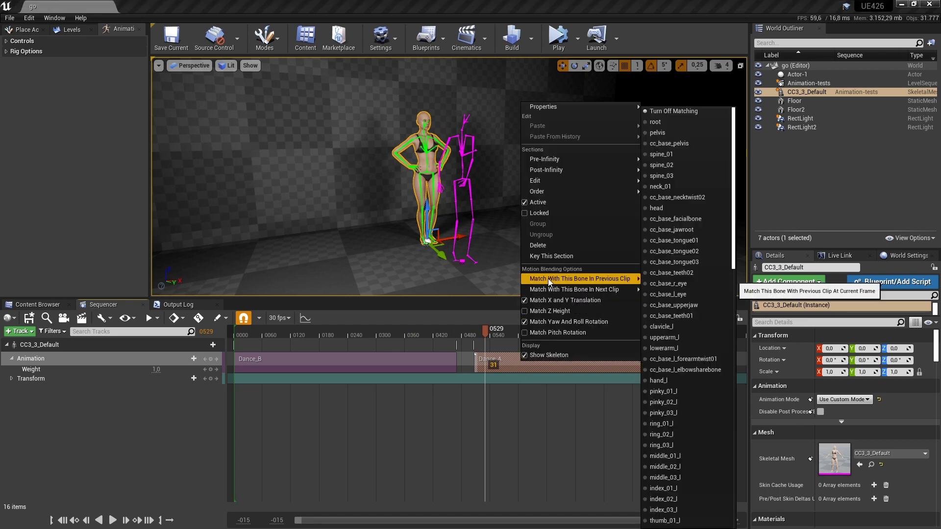
click(702, 123)
mouse_move(543, 361)
mouse_down()
mouse_move(509, 359)
mouse_move(447, 330)
mouse_move(401, 335)
mouse_up()
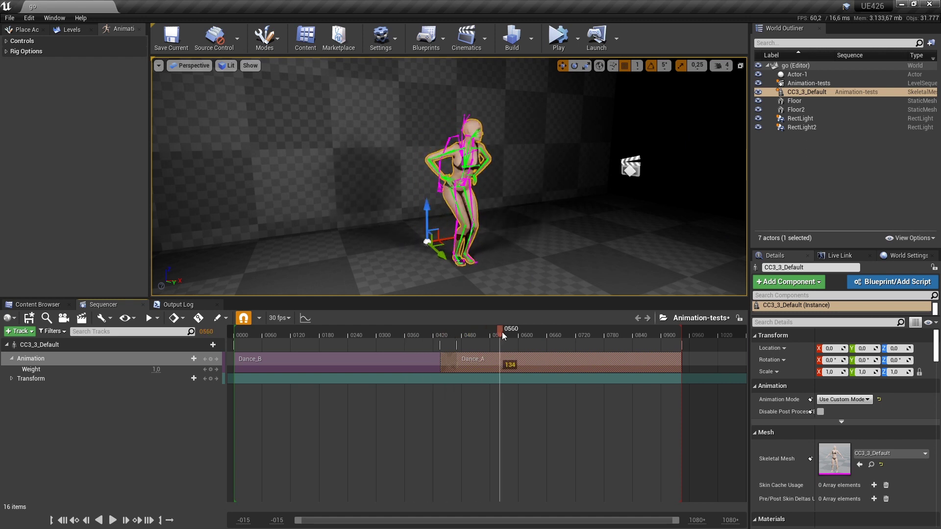
- Hide the skeleton overlays on the Dance_B and Dance_A sections
right_click(382, 360)
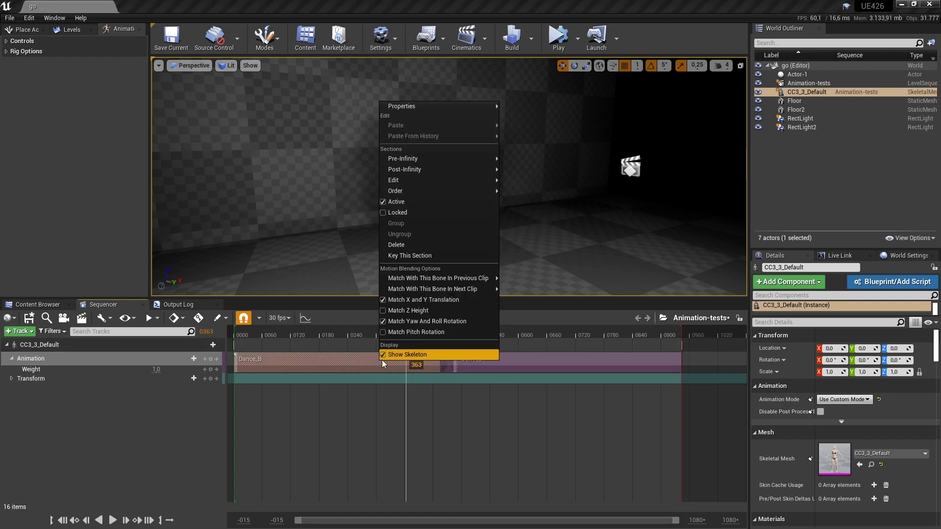
click(390, 356)
right_click(531, 359)
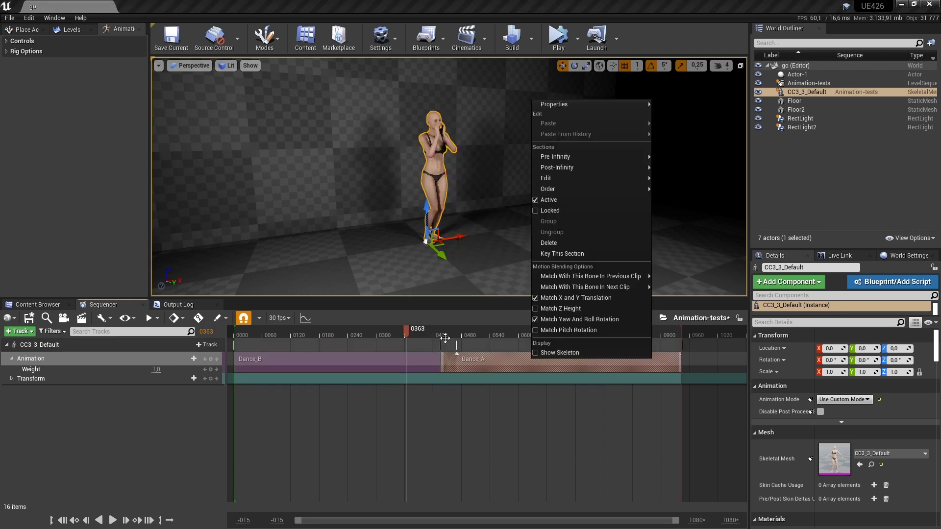
- Play the blended dance, then pull the playback end back to Dance_A's end near frame 0900
drag(342, 331, 246, 330)
click(112, 520)
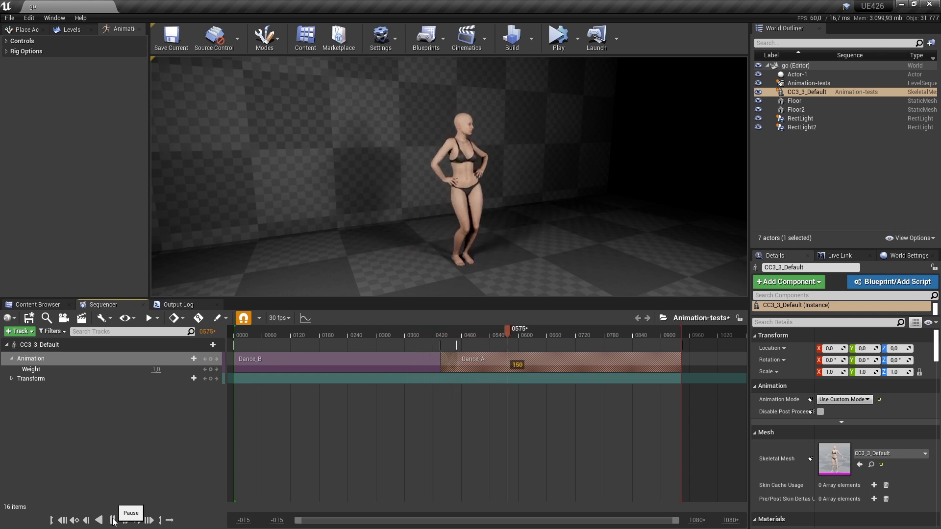
click(64, 521)
mouse_move(681, 331)
mouse_down()
mouse_move(562, 332)
mouse_move(675, 346)
mouse_up()
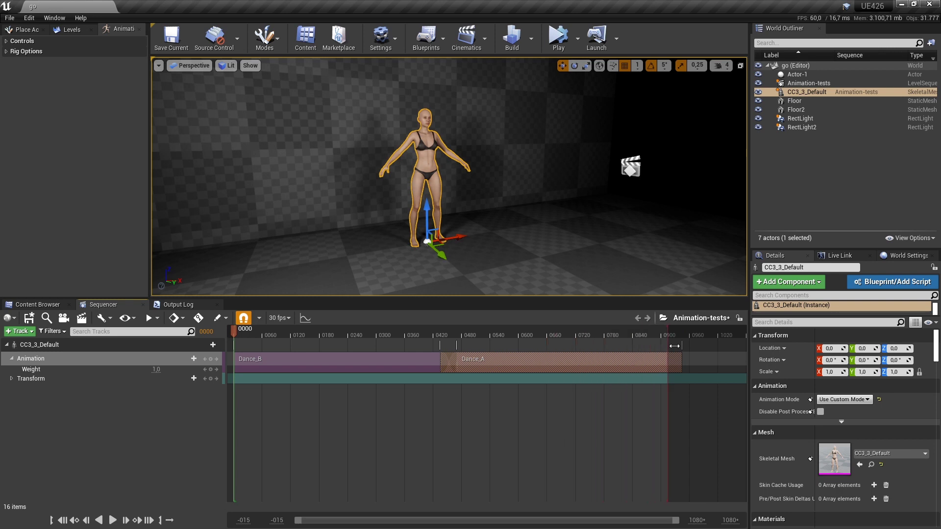
- Bake the CC3_3_Default track into a new Dance_X animation sequence in New_Animations
click(46, 346)
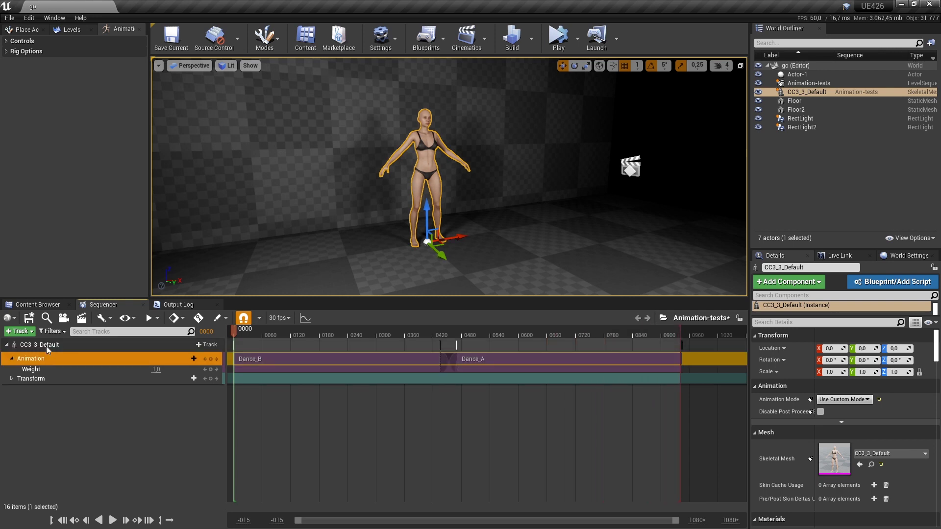
right_click(49, 347)
click(78, 309)
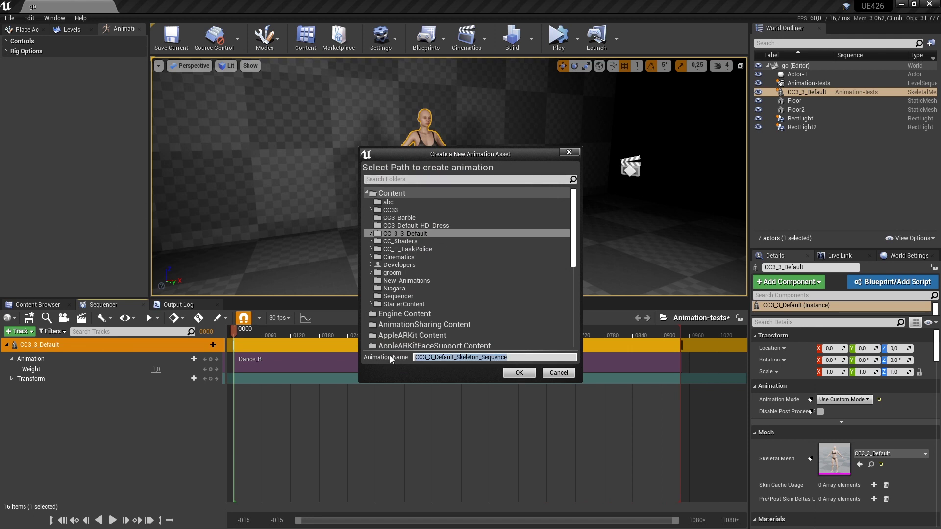
text(Dance_)
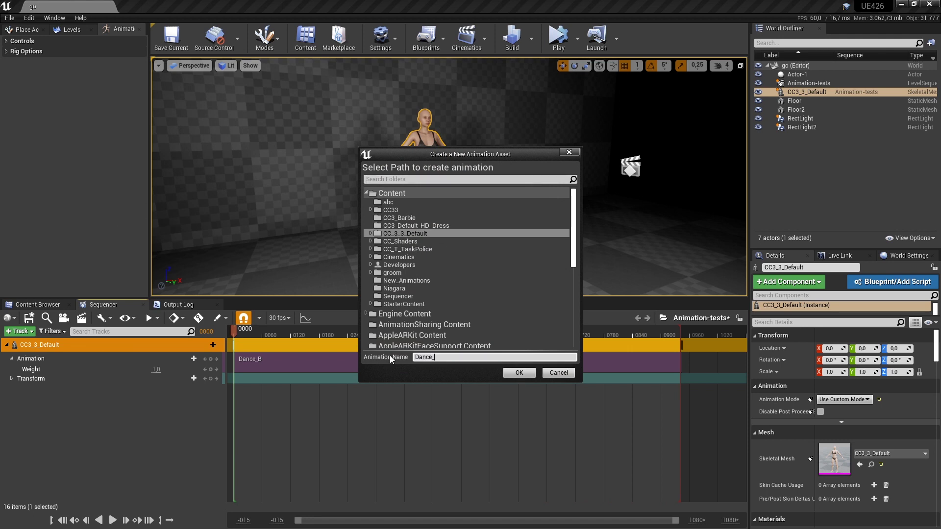
text(X)
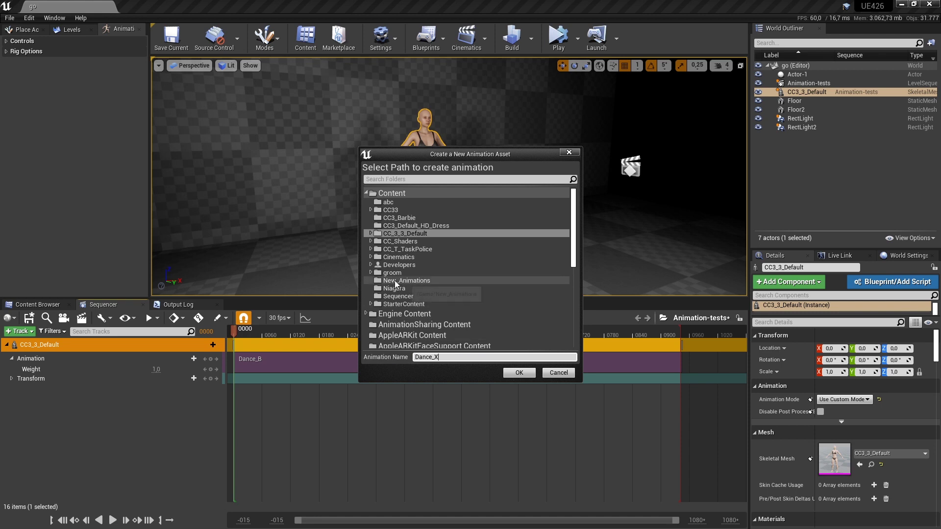
click(395, 282)
click(513, 374)
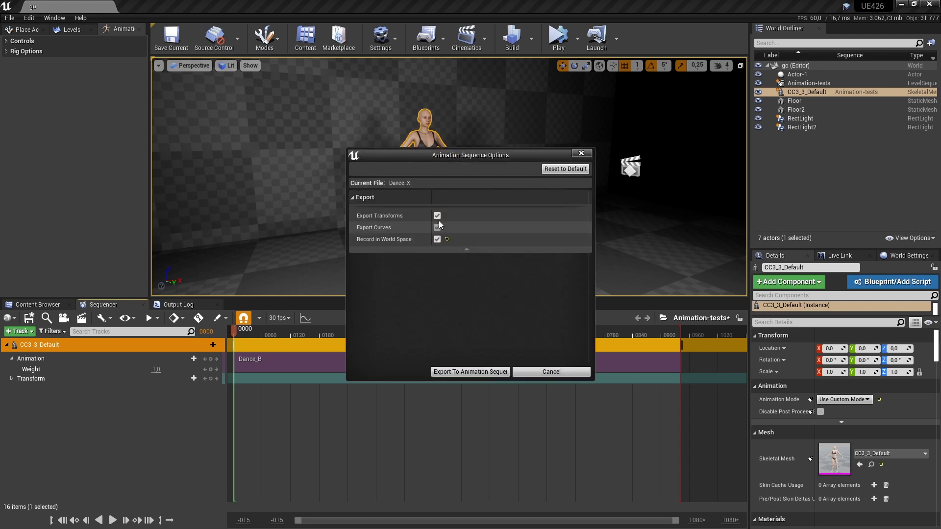
click(483, 372)
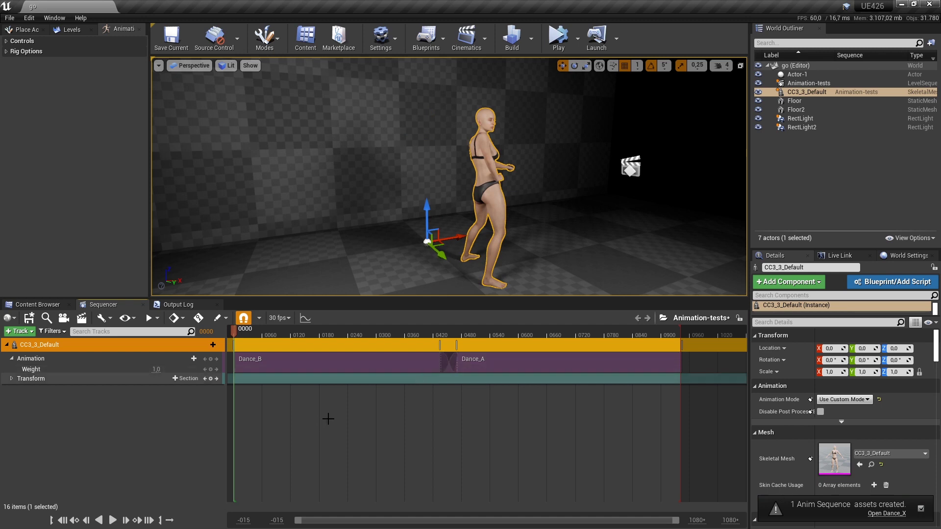
- Delete the Dance_A and Dance_B sections from the Animation track
click(451, 361)
key(Delete)
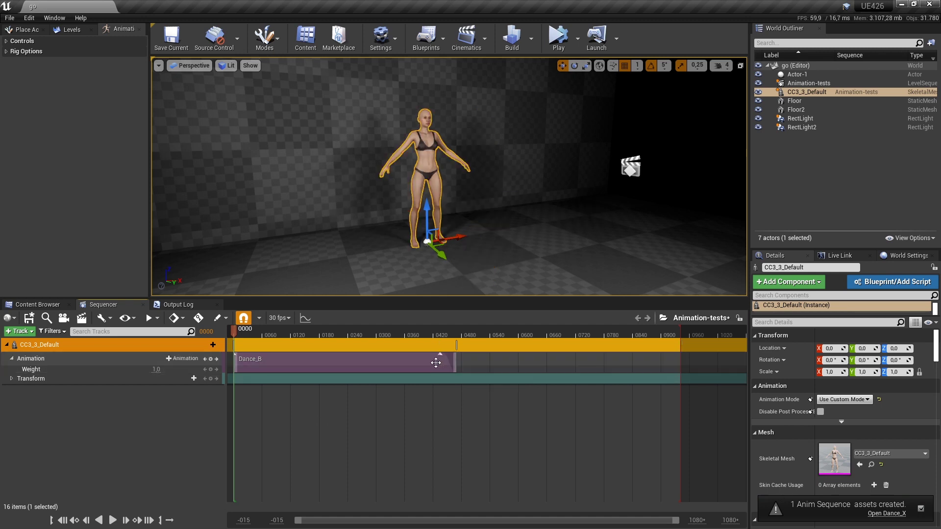
click(437, 361)
key(Delete)
- Add the new Dance_X animation to the track and scrub through it
click(208, 357)
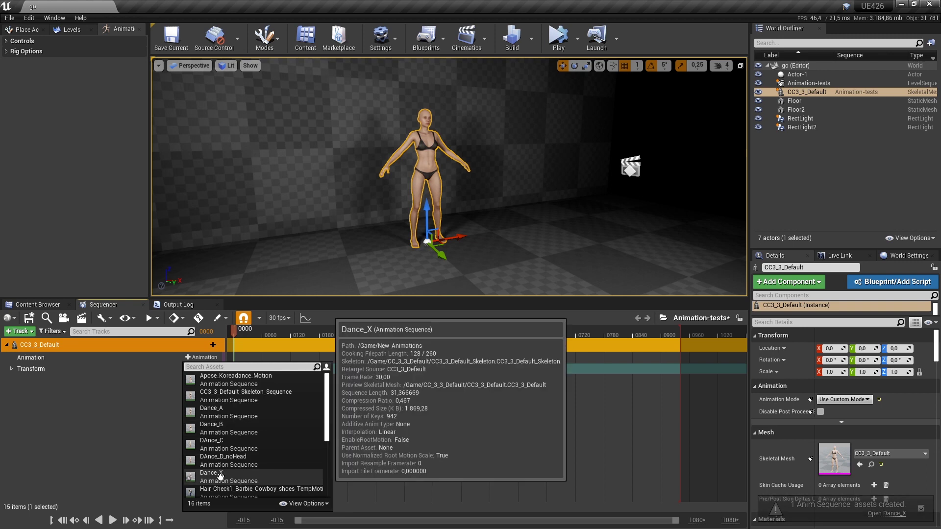
click(224, 476)
mouse_move(235, 336)
mouse_down()
mouse_move(429, 345)
mouse_move(235, 369)
mouse_up()
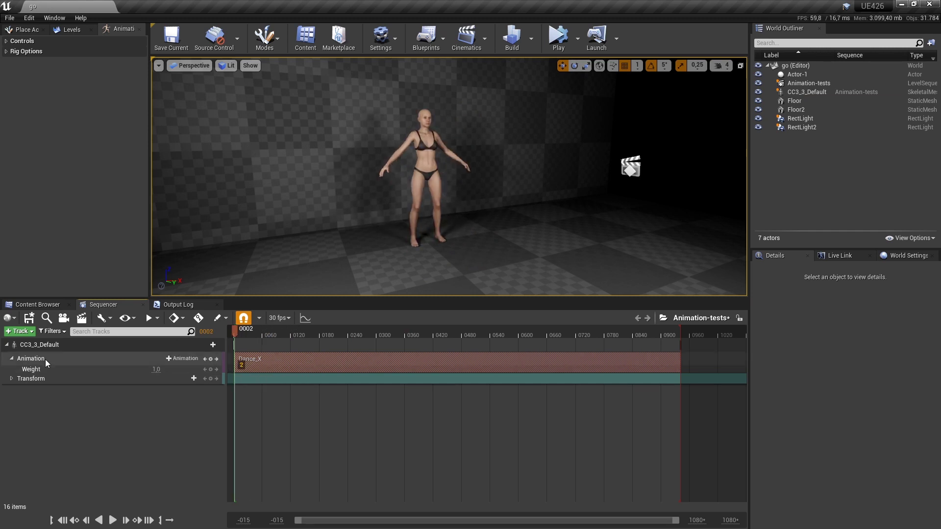
- Bake Dance_X onto an FK Control Rig for CC3_3_Default and preview frame 30
click(46, 346)
right_click(51, 343)
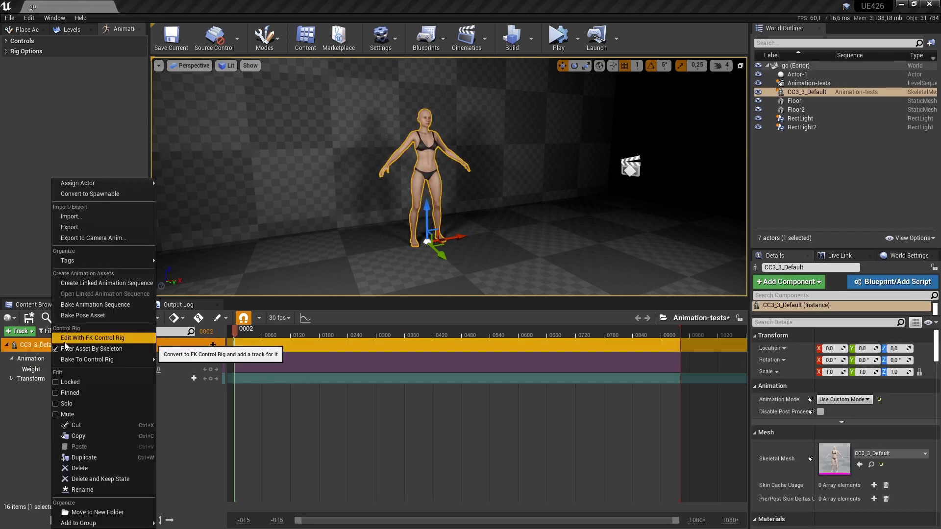
click(96, 339)
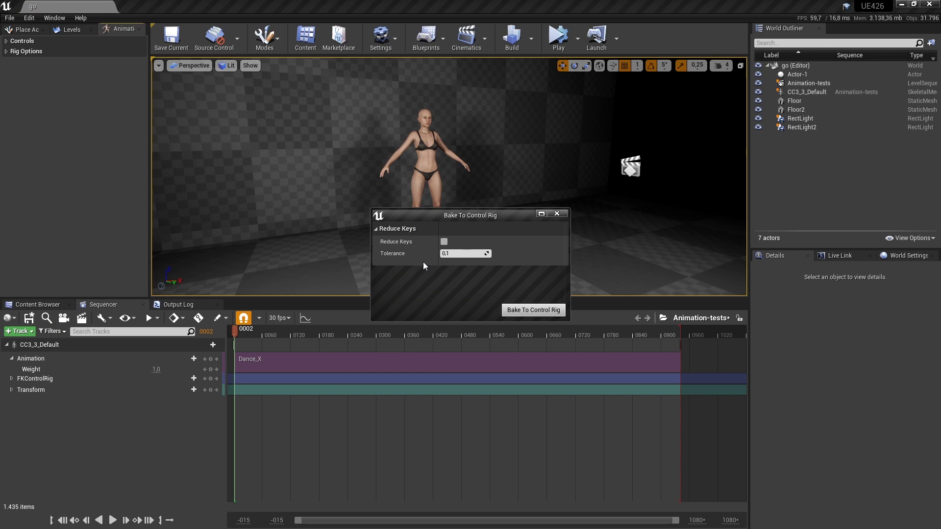
click(517, 311)
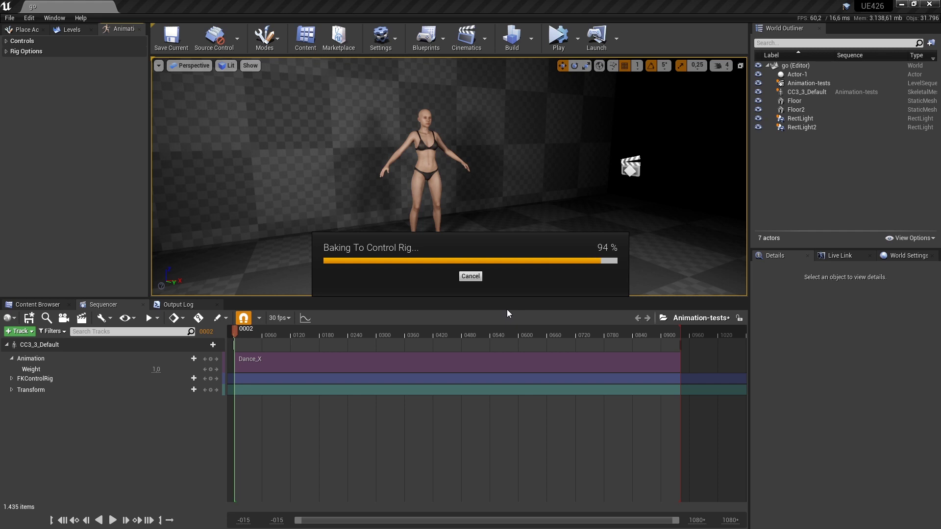
drag(236, 333, 248, 332)
- Expand the FKControlRig track and scrub through the baked dance, reviewing its bone channels
click(12, 379)
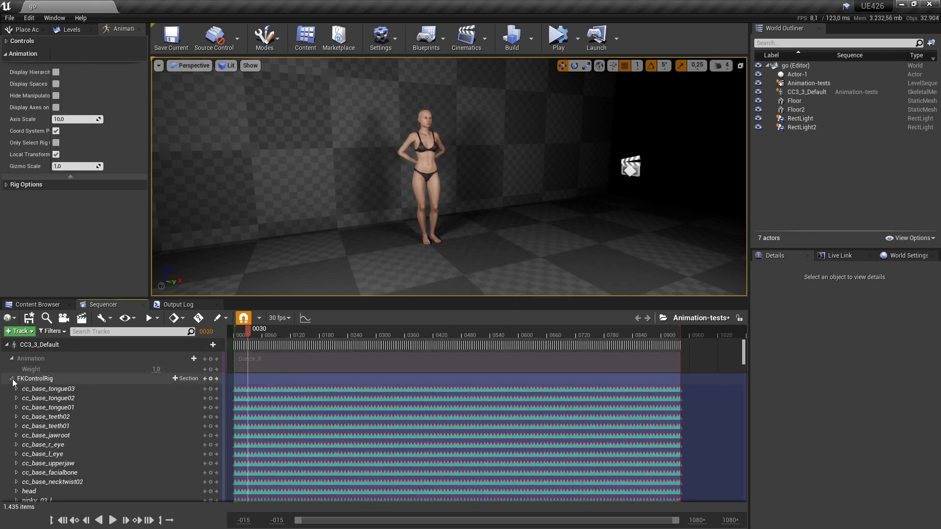
click(198, 318)
drag(255, 336, 311, 343)
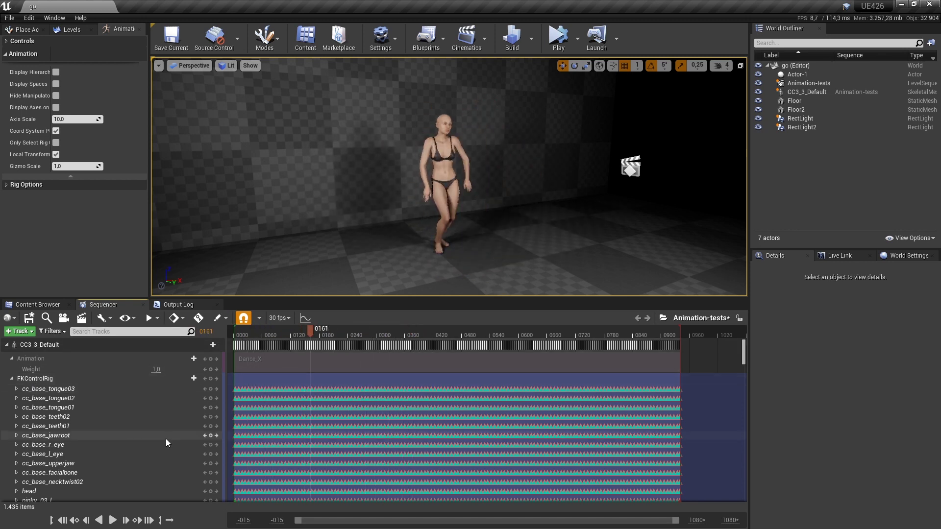
scroll(165, 439, down, 5)
scroll(166, 439, down, 5)
scroll(170, 439, down, 5)
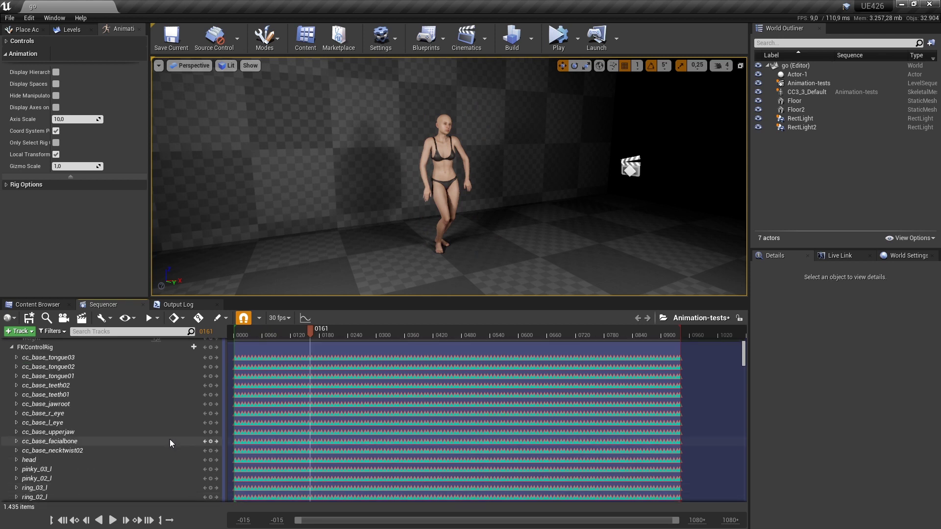
scroll(169, 439, up, 15)
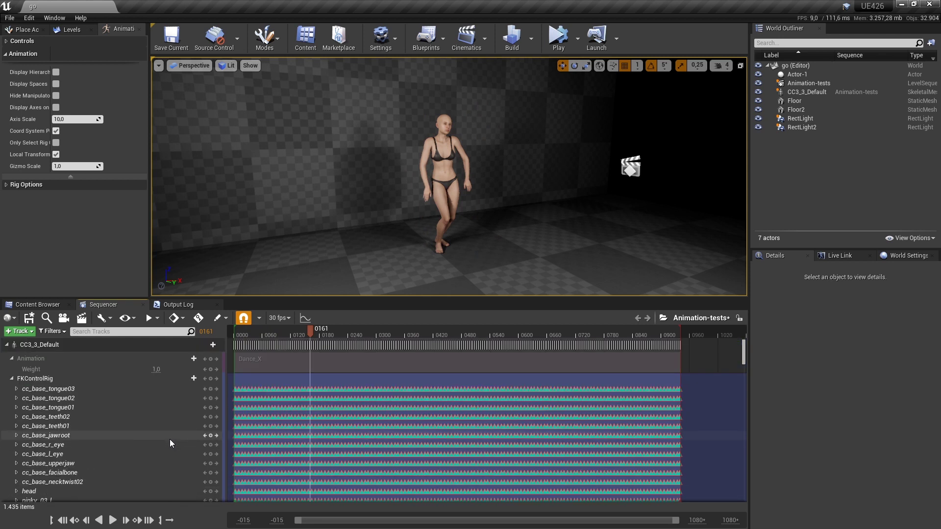
- Filter the tracks by 'head' and select the head control track
click(103, 332)
text(head)
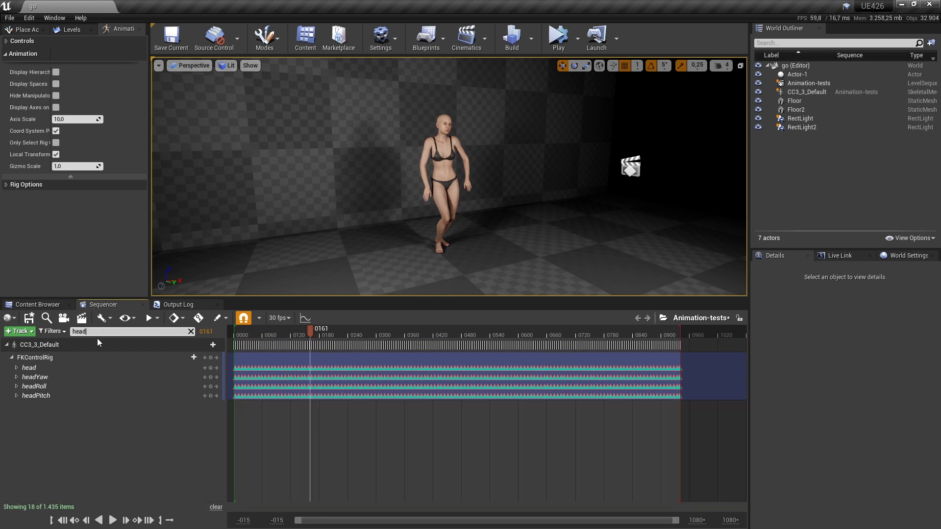
click(30, 367)
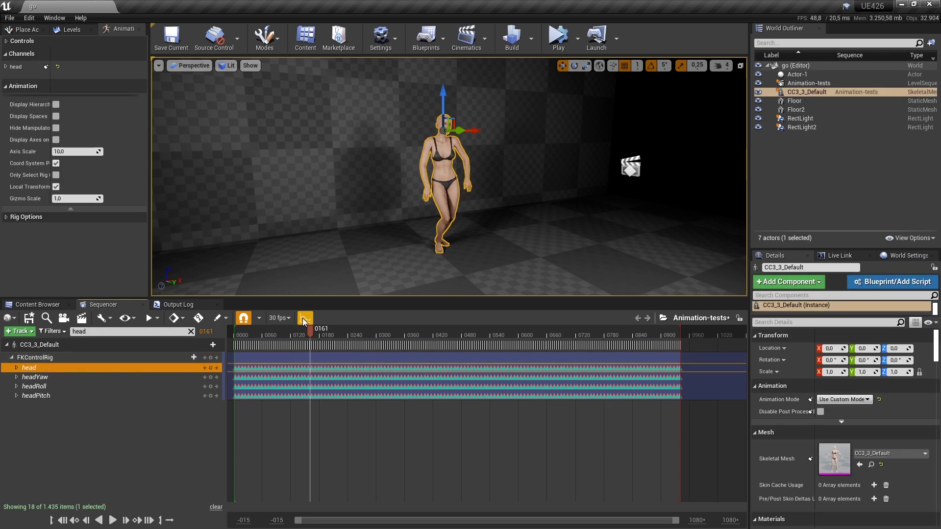
- In the Curve Editor, delete every key on the head control's curves, then scrub to check
click(304, 318)
click(333, 344)
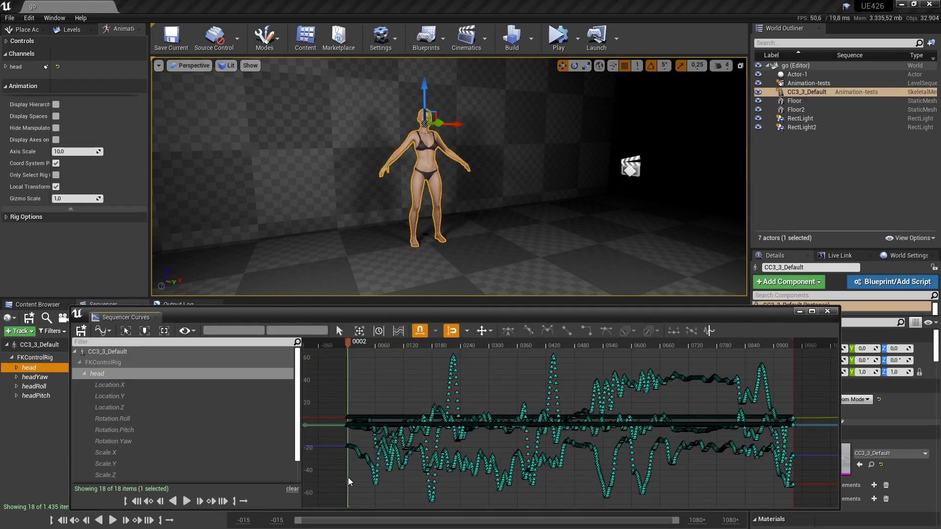
drag(343, 351, 792, 501)
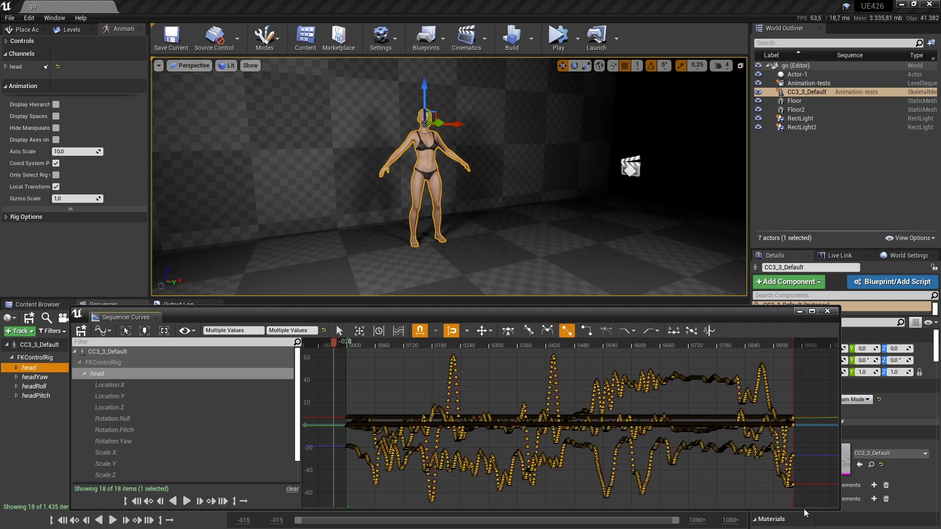
key(Delete)
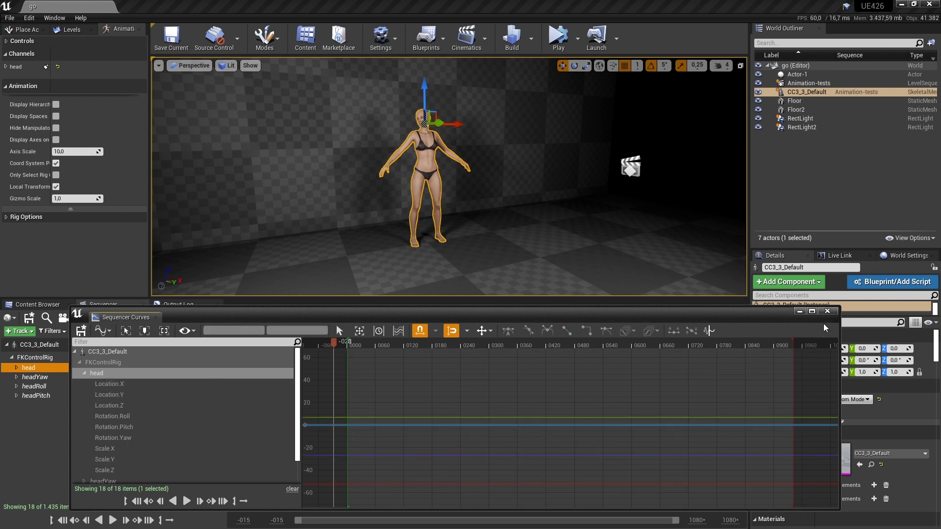
click(827, 311)
mouse_move(247, 332)
mouse_down()
mouse_move(327, 329)
mouse_move(239, 331)
mouse_up()
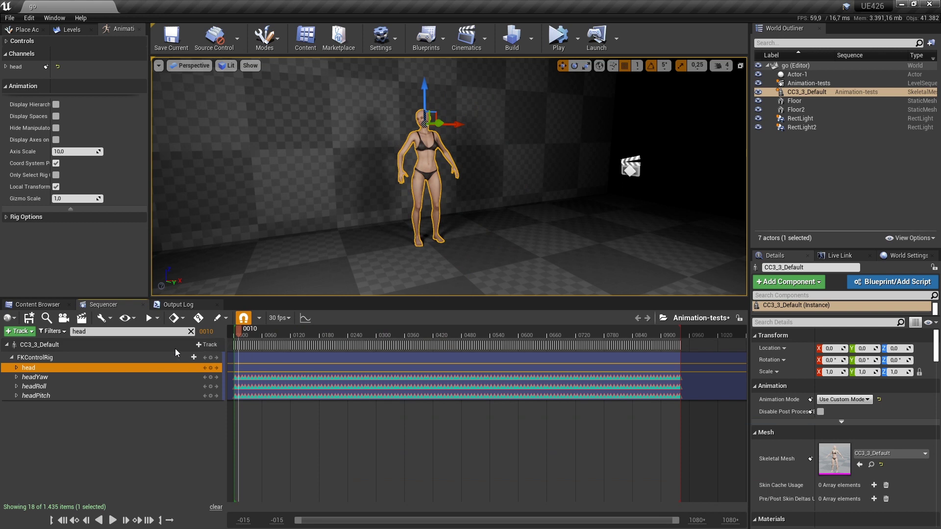
- Bake the CC3_3_Default track into a new Dance_X_No_Head sequence in New_Animations with default export options
click(43, 345)
right_click(43, 345)
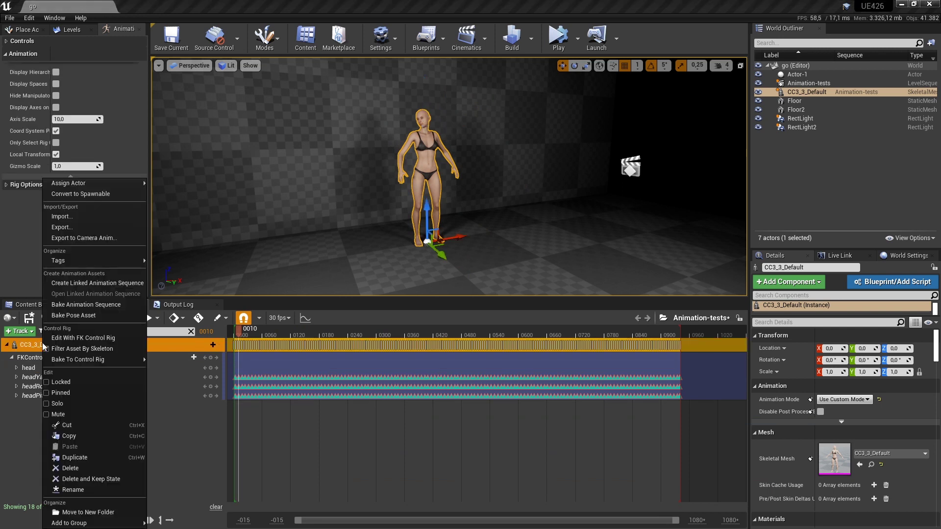
click(63, 303)
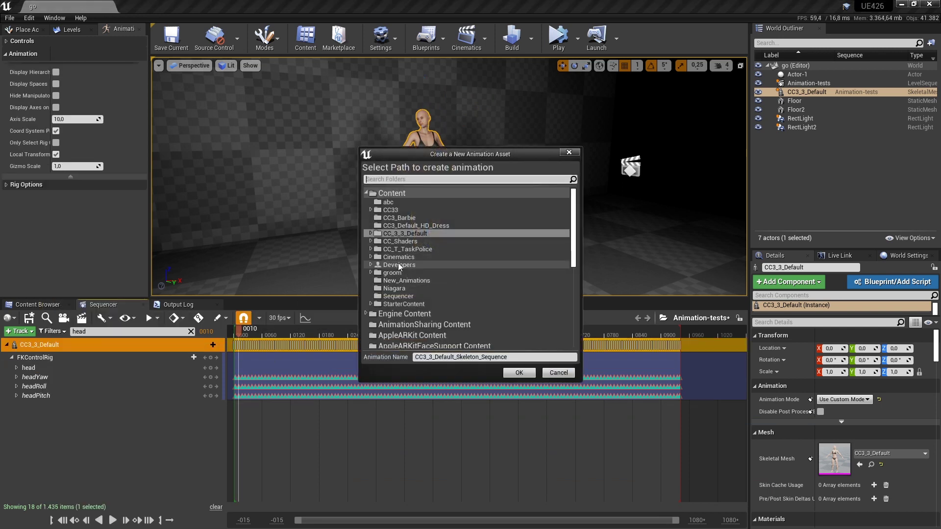
click(412, 280)
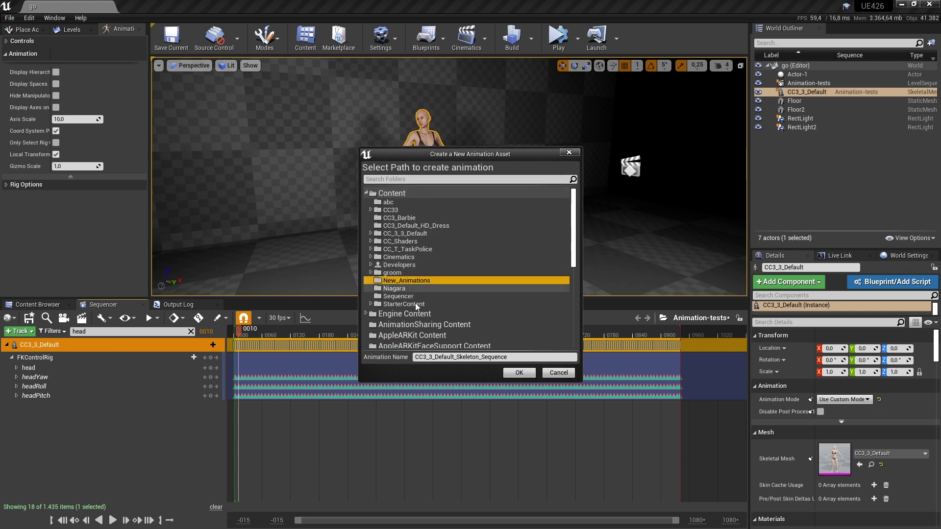
click(521, 357)
text(Dance_)
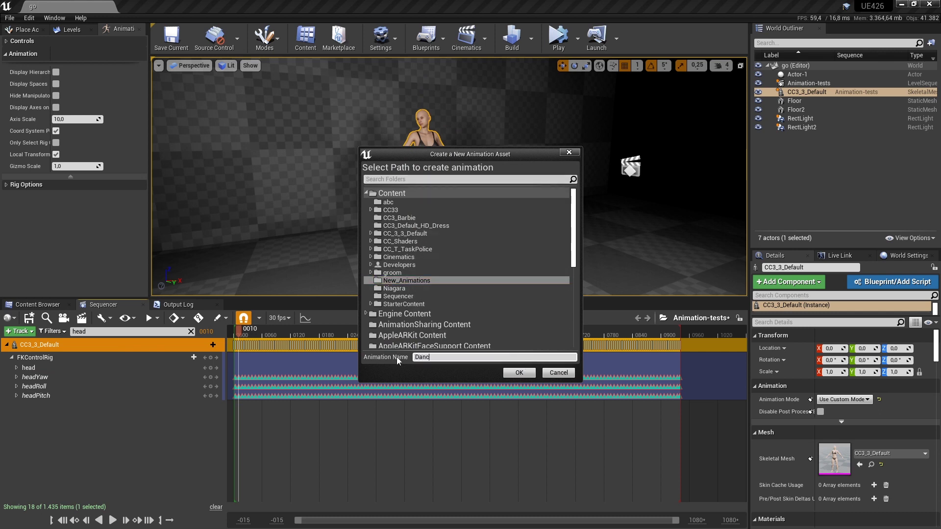
text(X_No_Head)
click(519, 373)
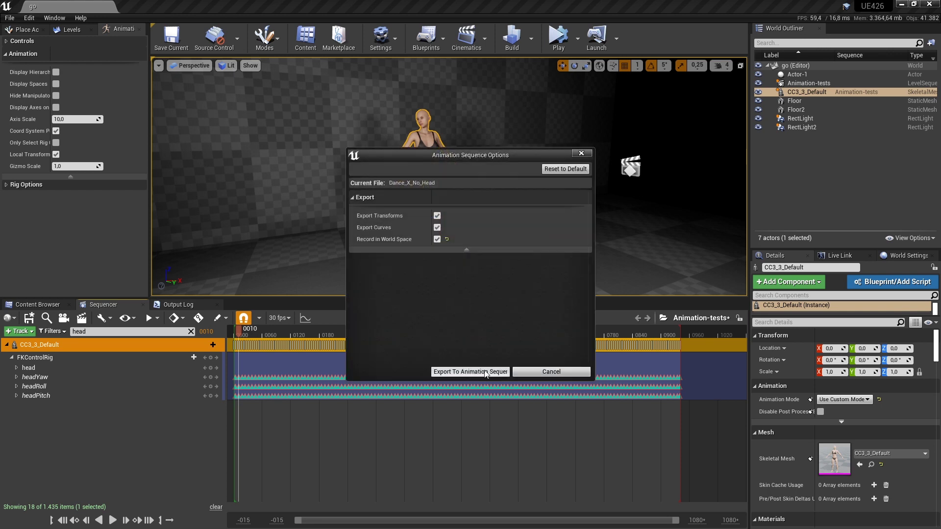
click(462, 373)
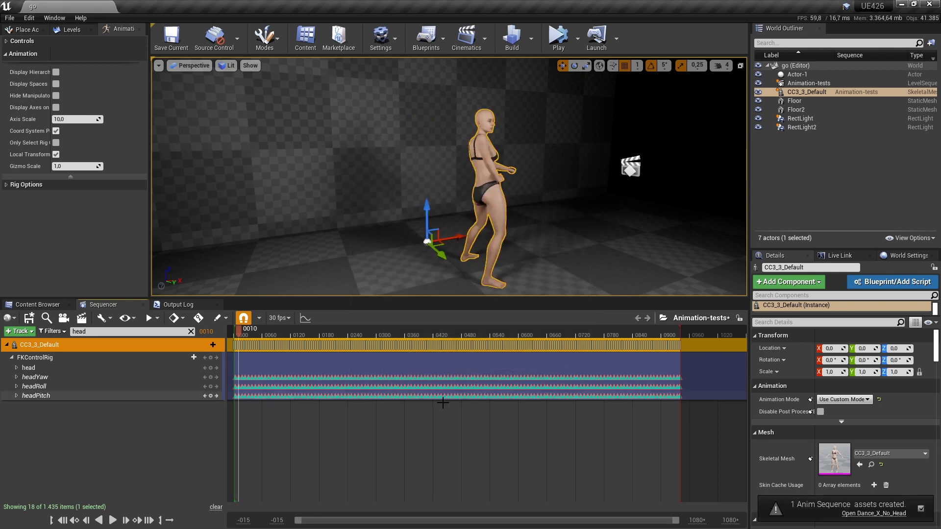
- Clear the track filter and delete the FKControlRig track
click(190, 332)
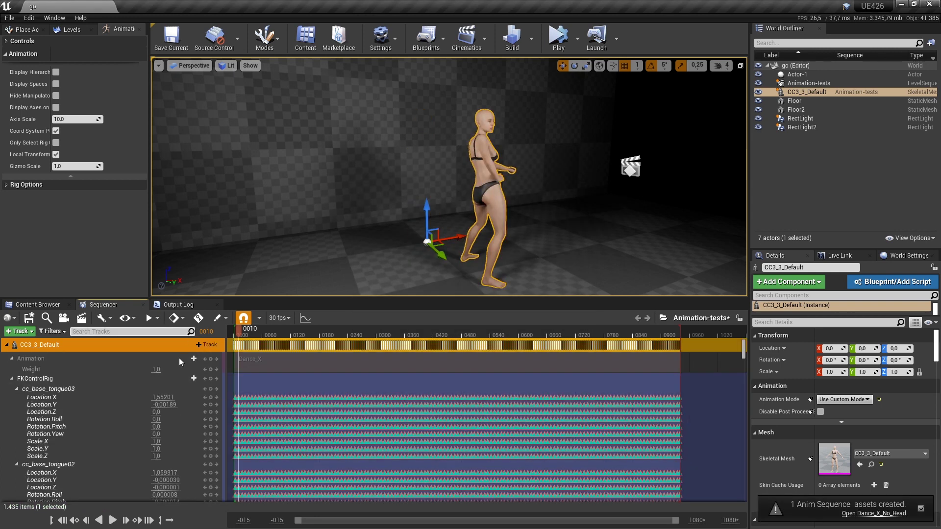
click(38, 376)
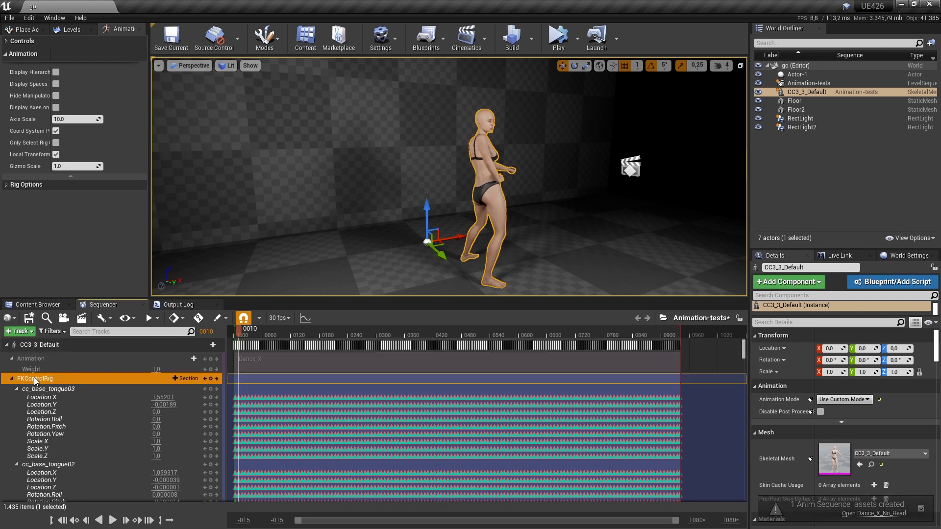
key(Delete)
- Delete the Dance_X section from the character's Animation track
click(38, 358)
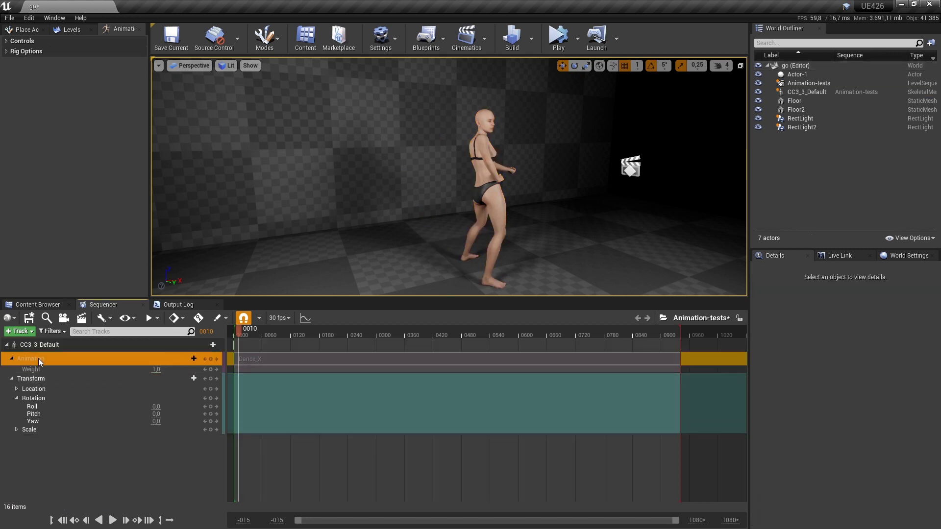
right_click(250, 360)
mouse_move(355, 105)
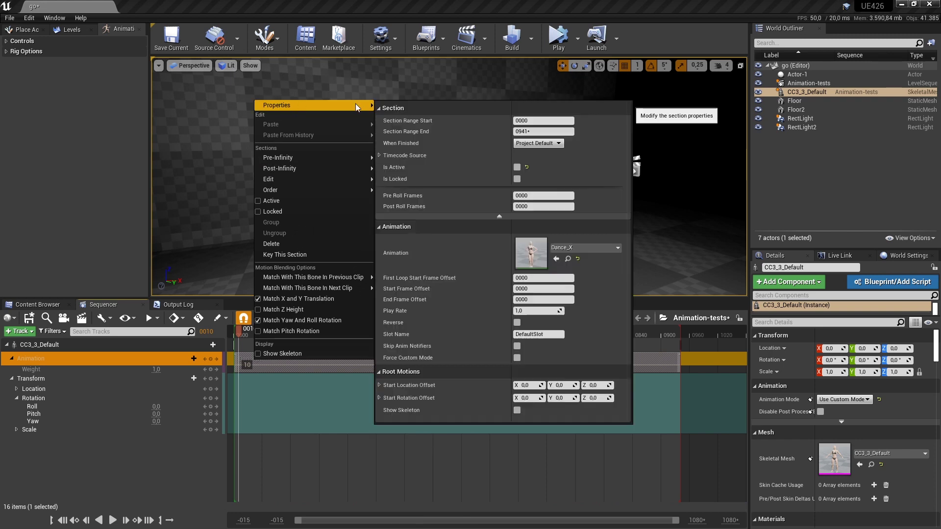
click(271, 243)
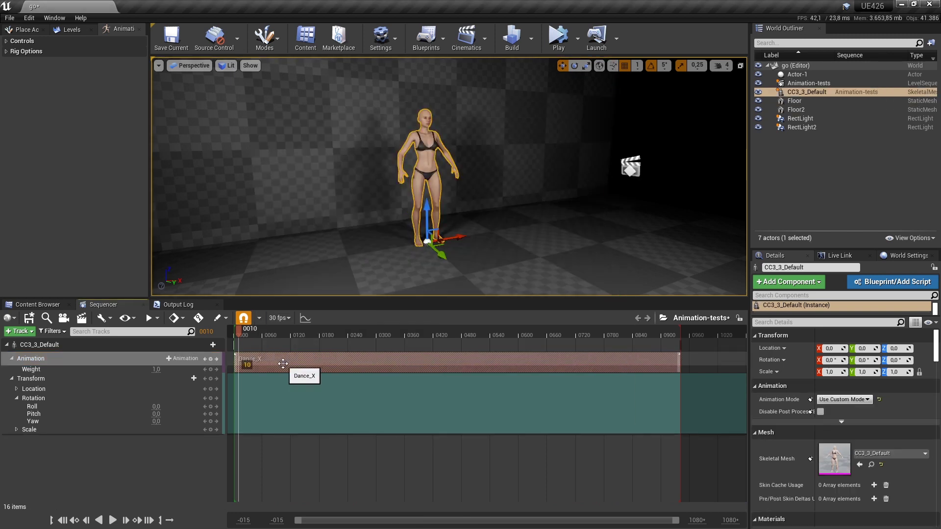
- Add Dance_X_No_Head to the Animation track and scrub the timeline to check it
click(196, 354)
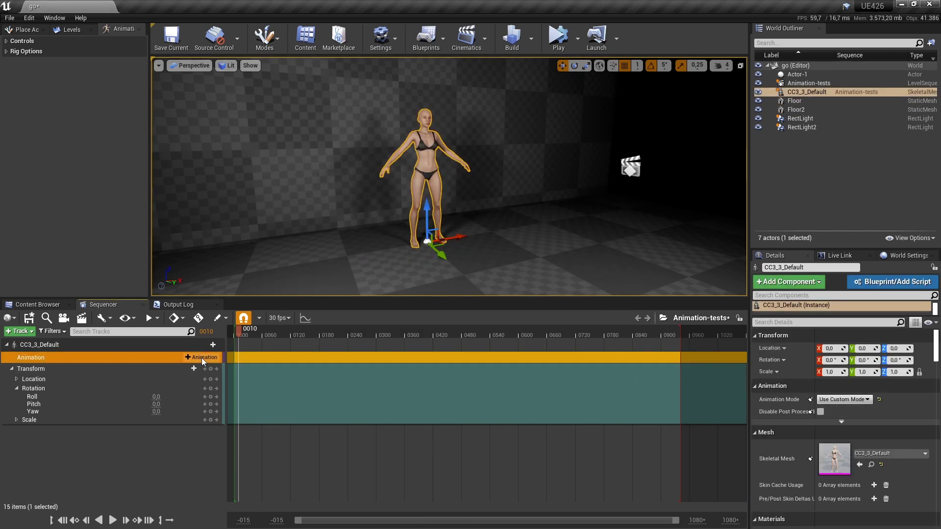
click(201, 358)
click(221, 490)
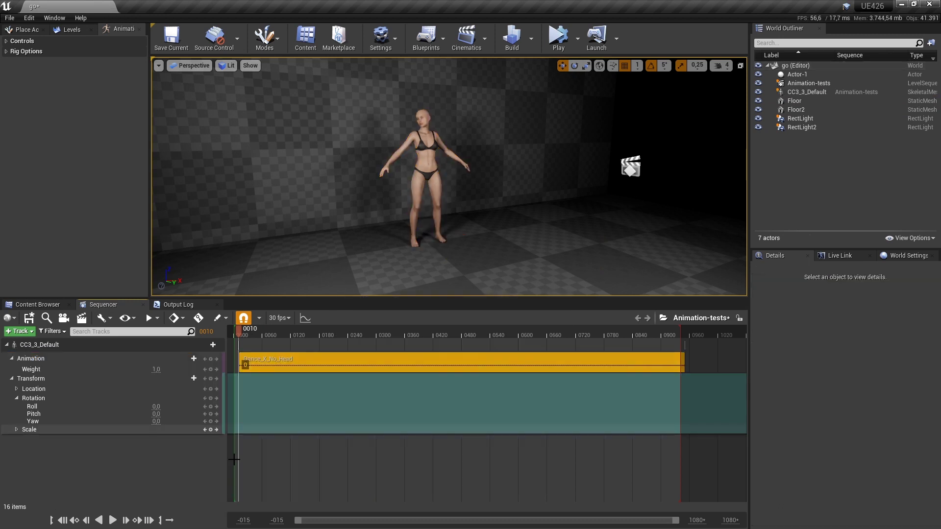
mouse_move(242, 339)
mouse_down()
mouse_move(635, 340)
mouse_move(238, 339)
mouse_up()
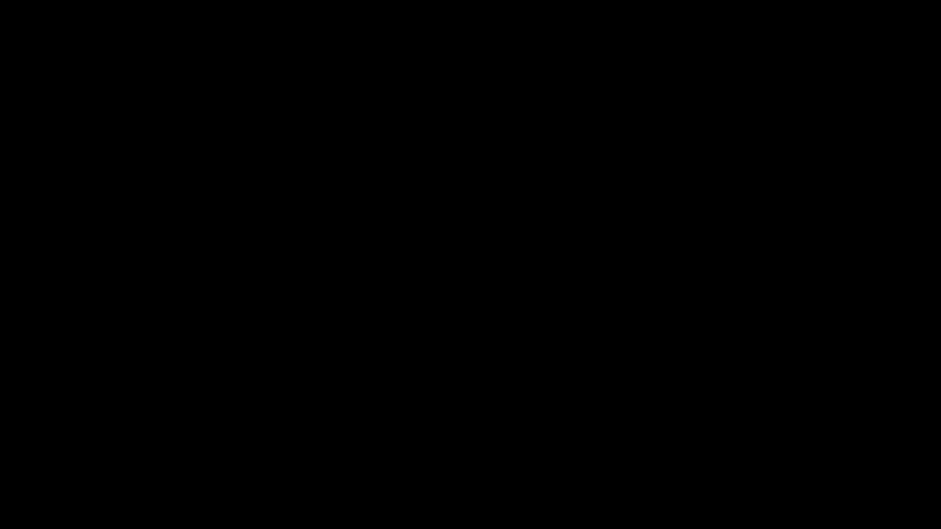